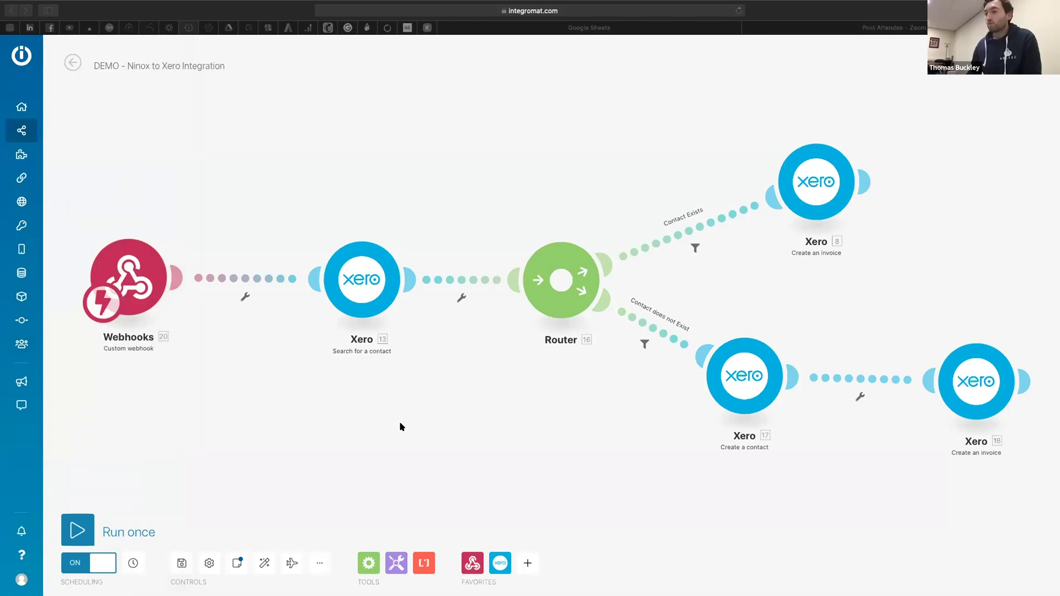
Show Ninox invoice T-002, then its Xero copy awaiting payment (Ad Hoc Support, total 25.00)
mouse_move(28, 575)
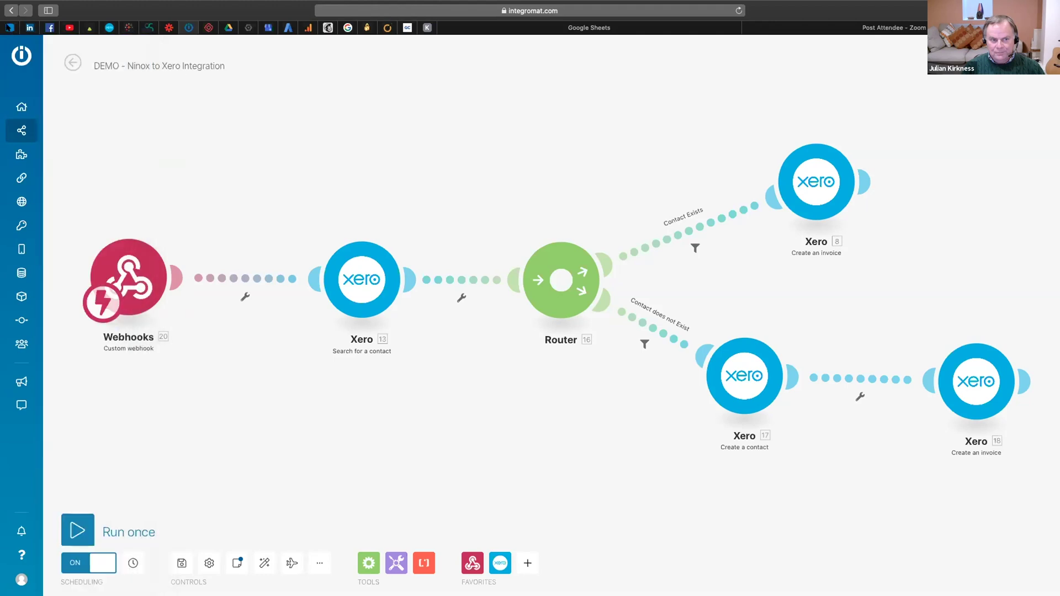
key("super+grave")
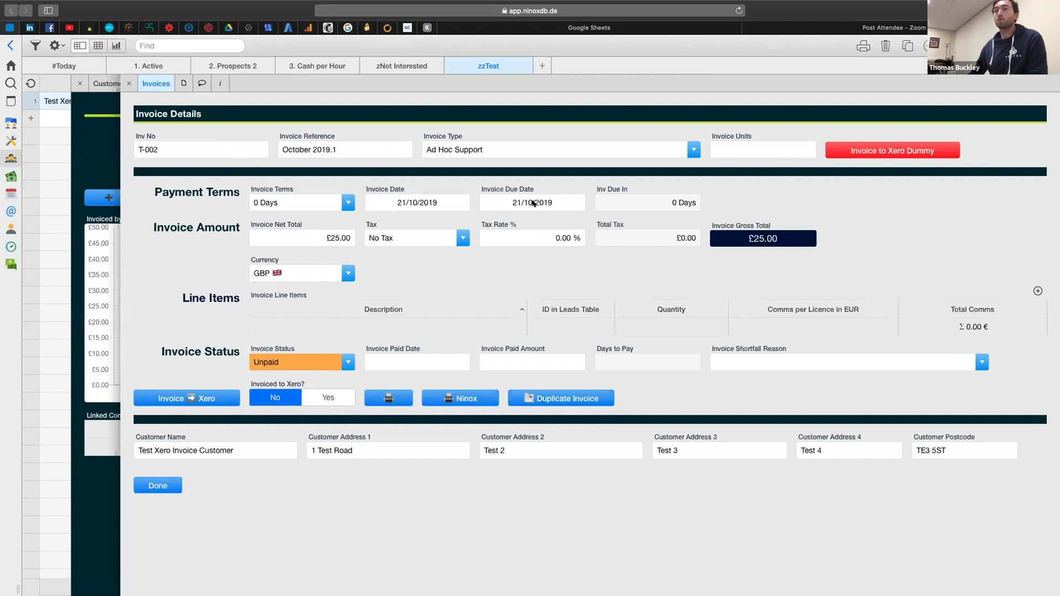
left_click(110, 28)
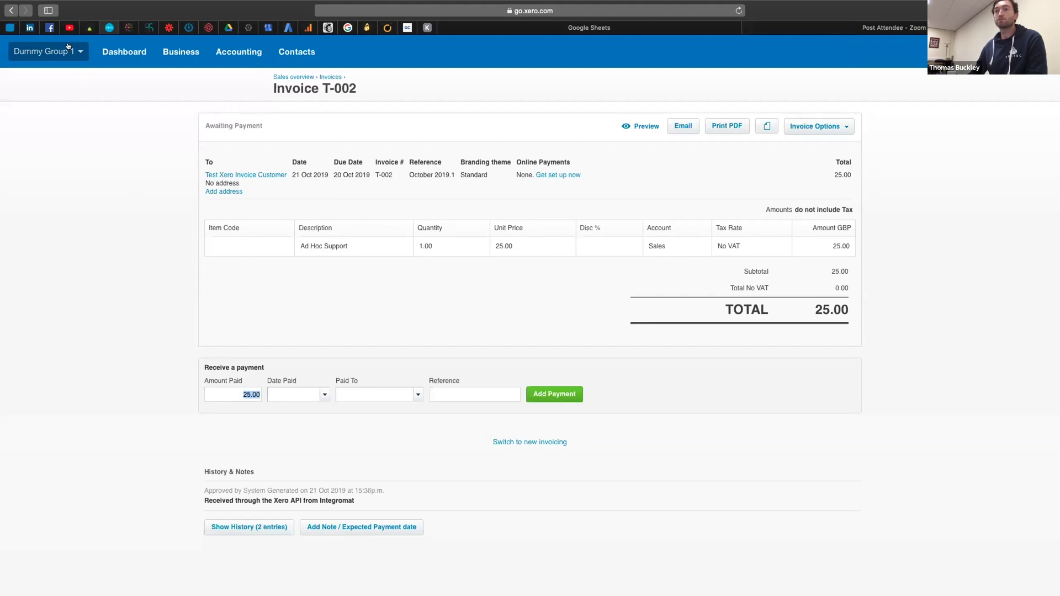
Return to the 'DEMO - Ninox to Xero Integration' scenario in Integromat
left_click(189, 28)
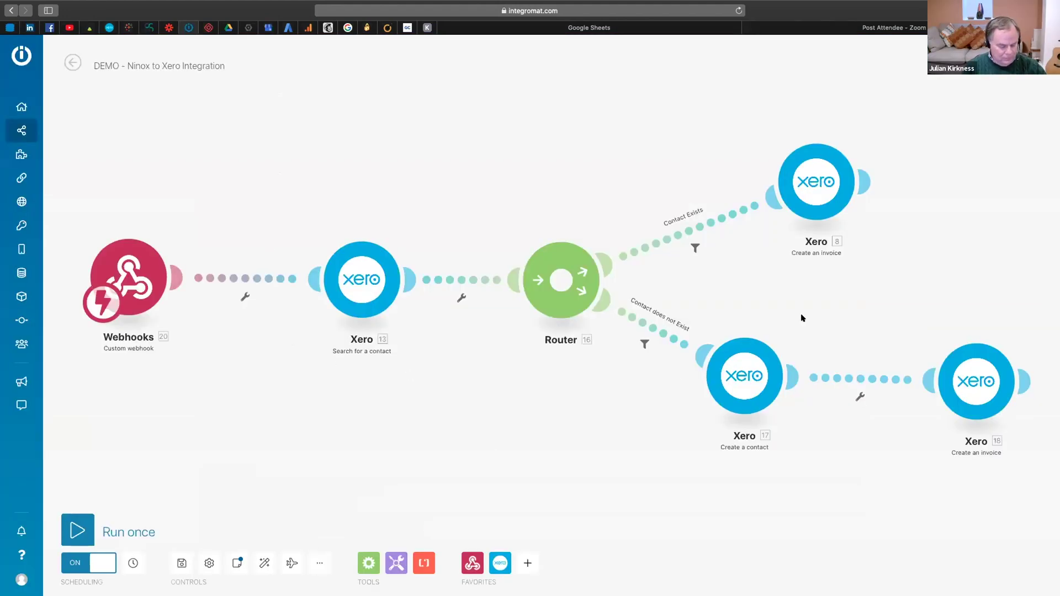
left_click(823, 204)
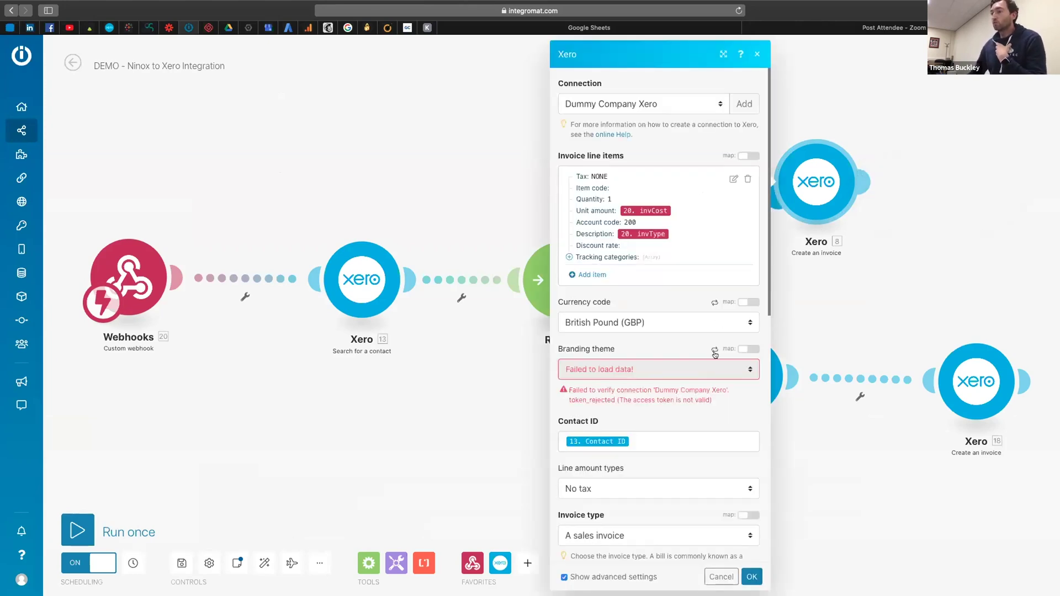
scroll(665, 428, "down", 3)
scroll(665, 430, "down", 5)
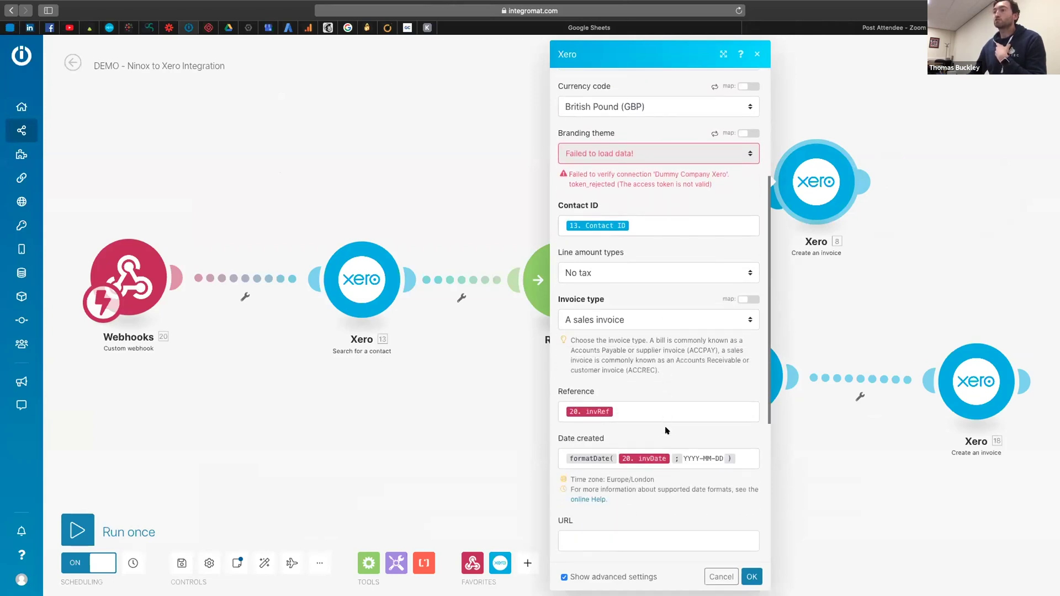
scroll(637, 138, "down", 1)
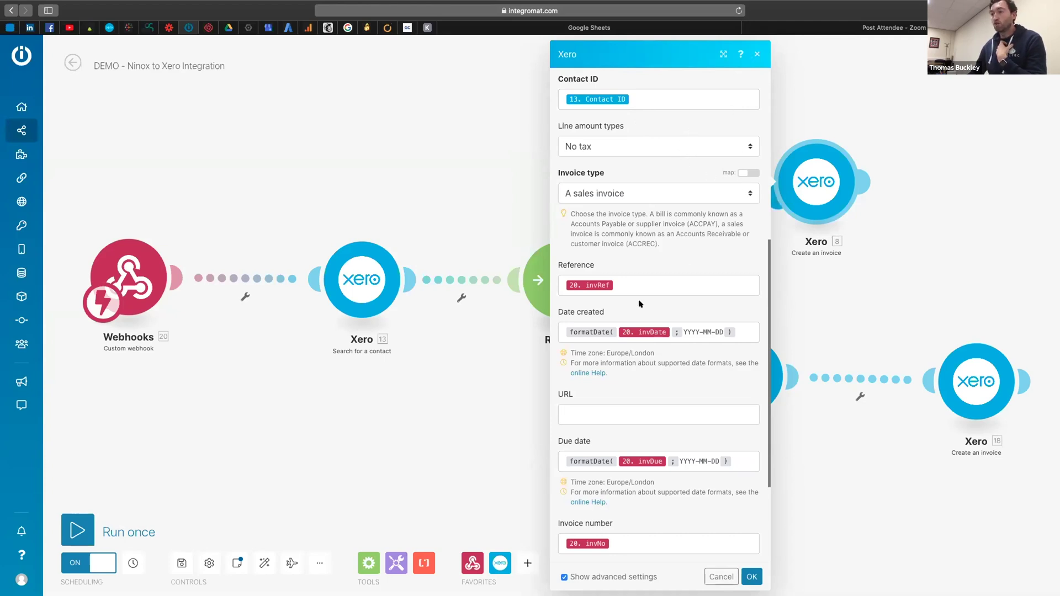
scroll(641, 304, "down", 3)
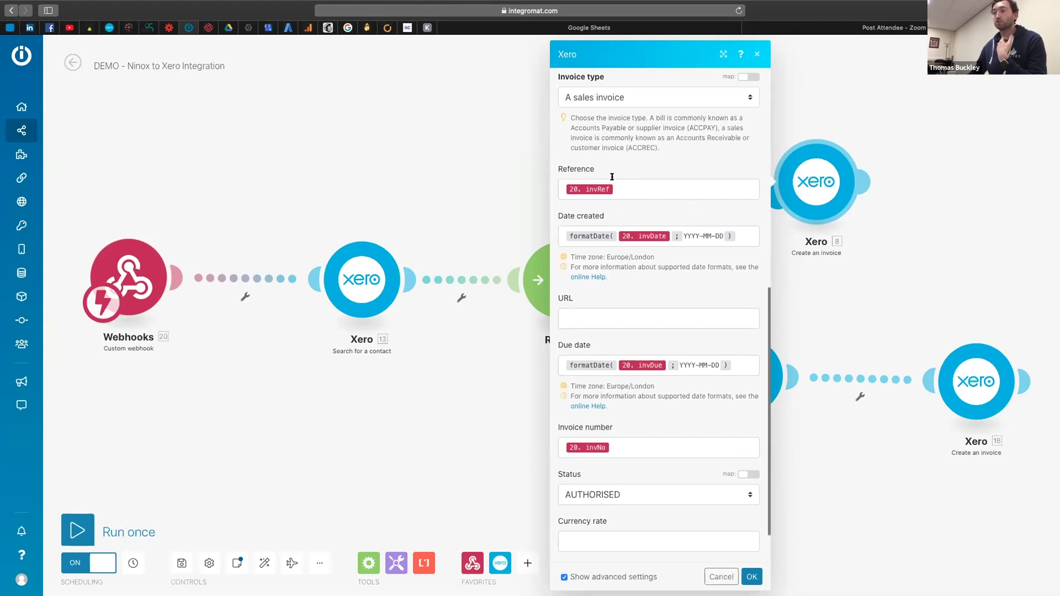
scroll(630, 260, "down", 2)
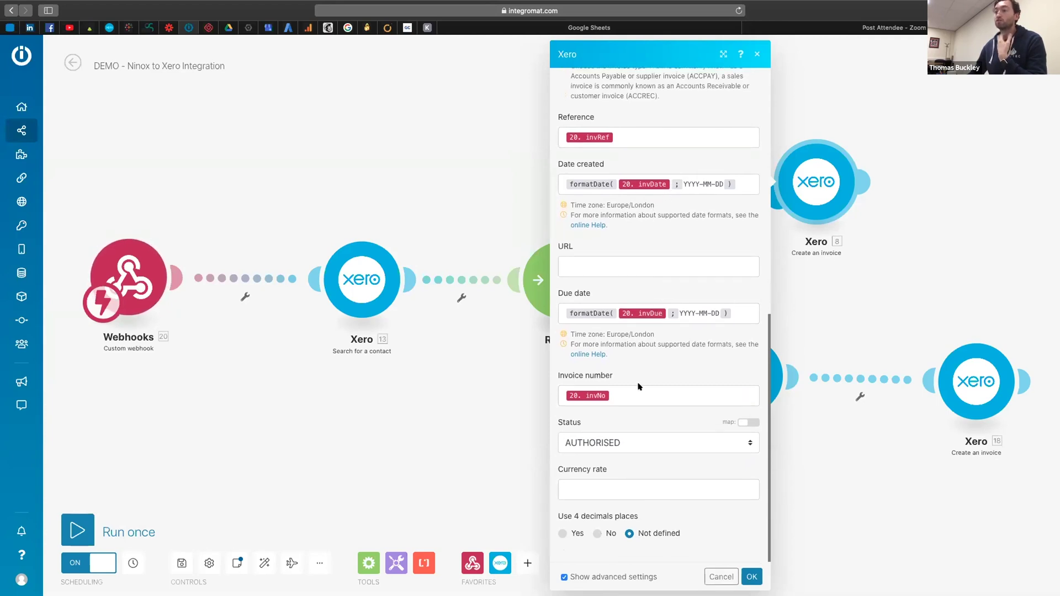
scroll(649, 441, "up", 1)
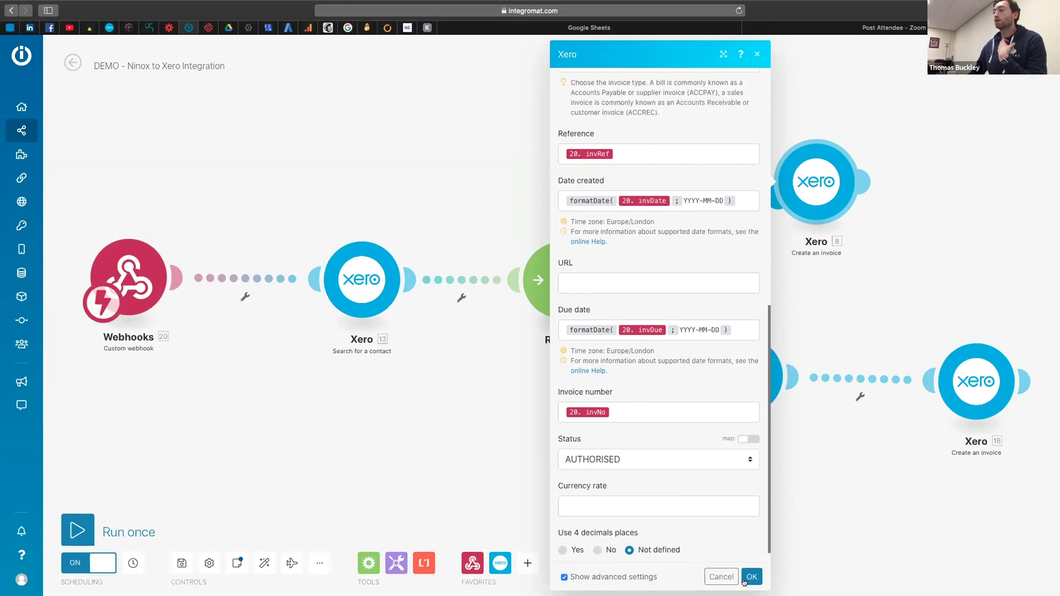
left_click(751, 578)
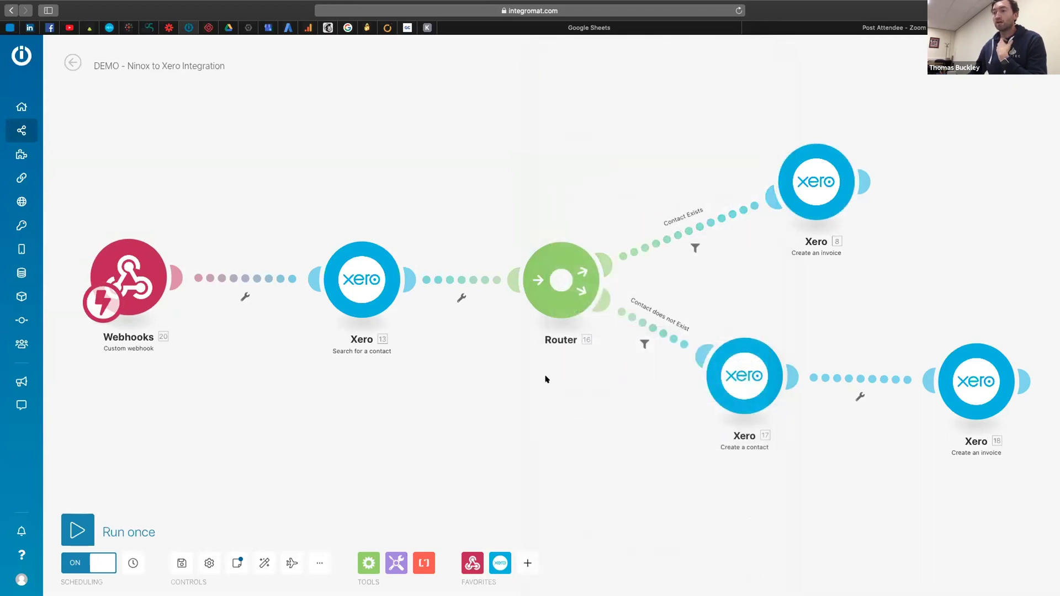
left_click(368, 285)
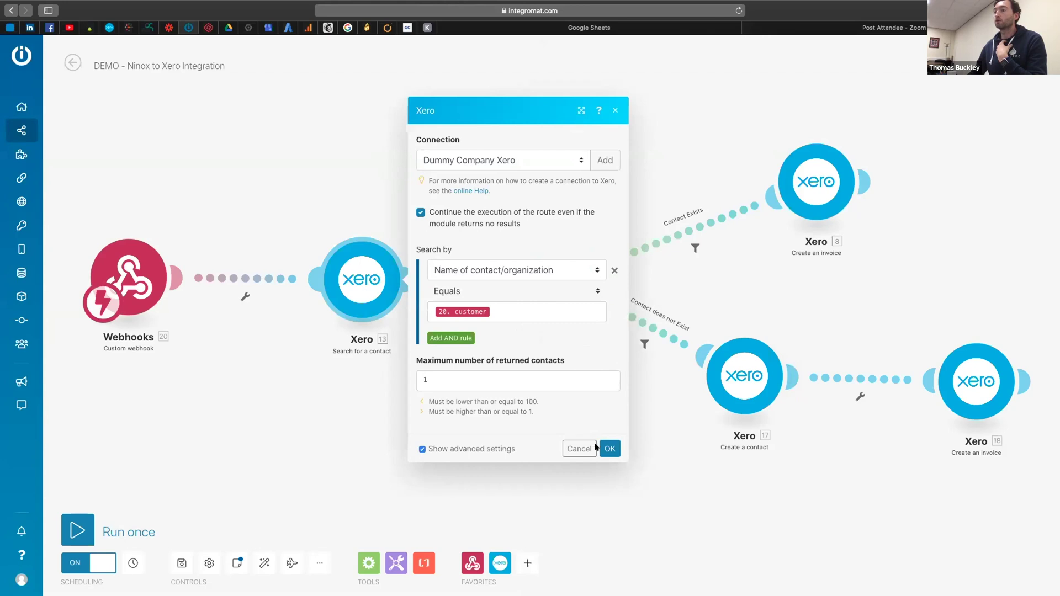
left_click(607, 449)
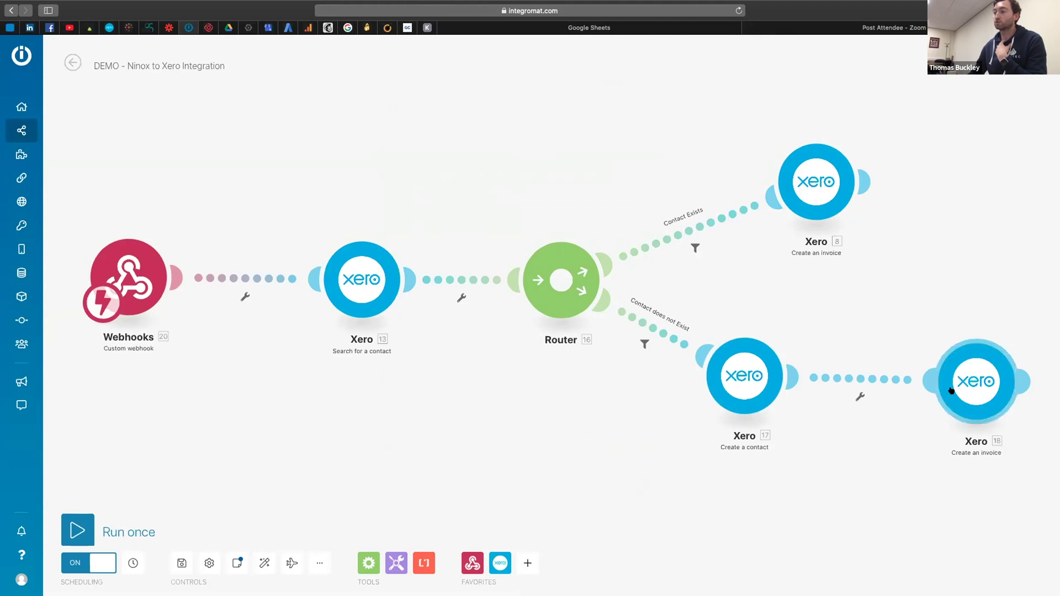
left_click(646, 328)
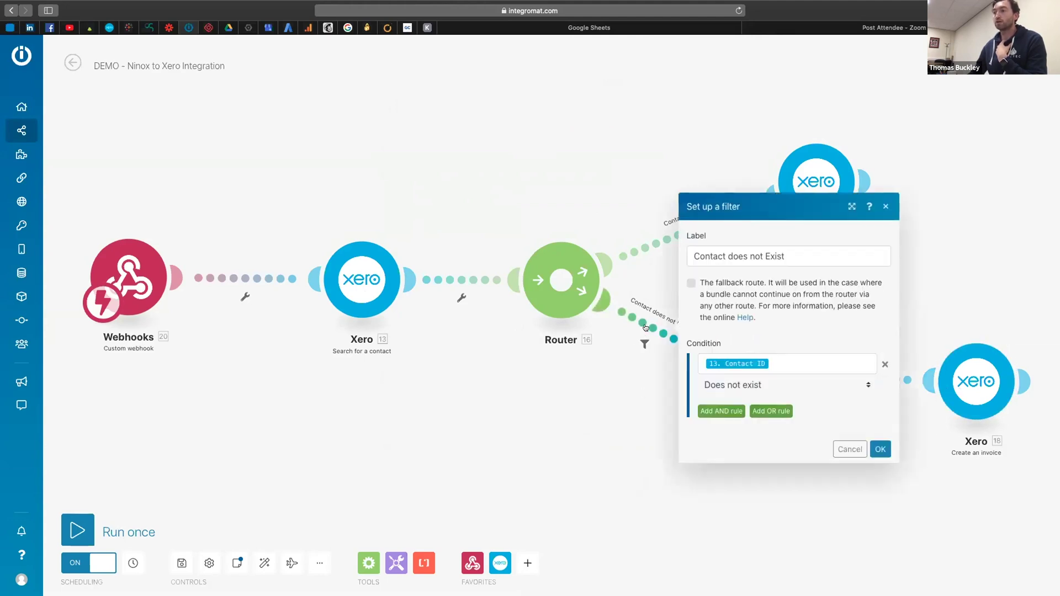
left_click(878, 449)
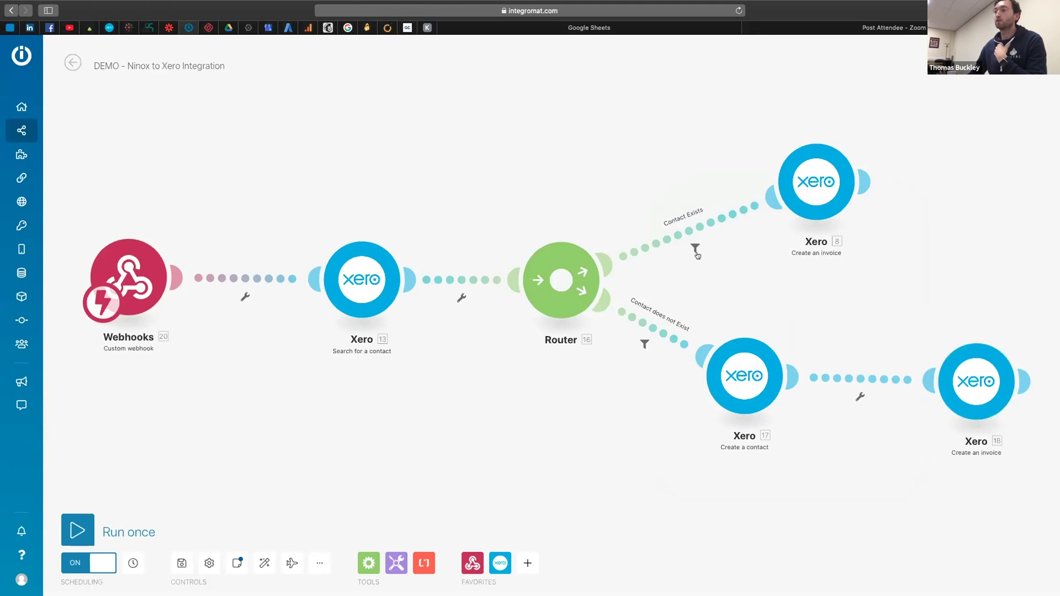
left_click(690, 228)
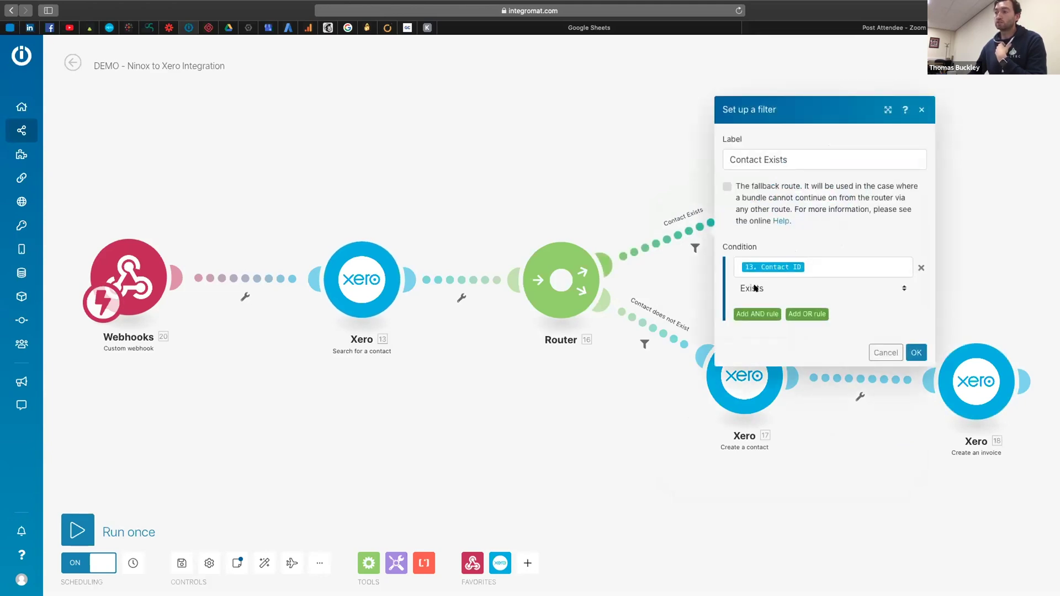
left_click(910, 353)
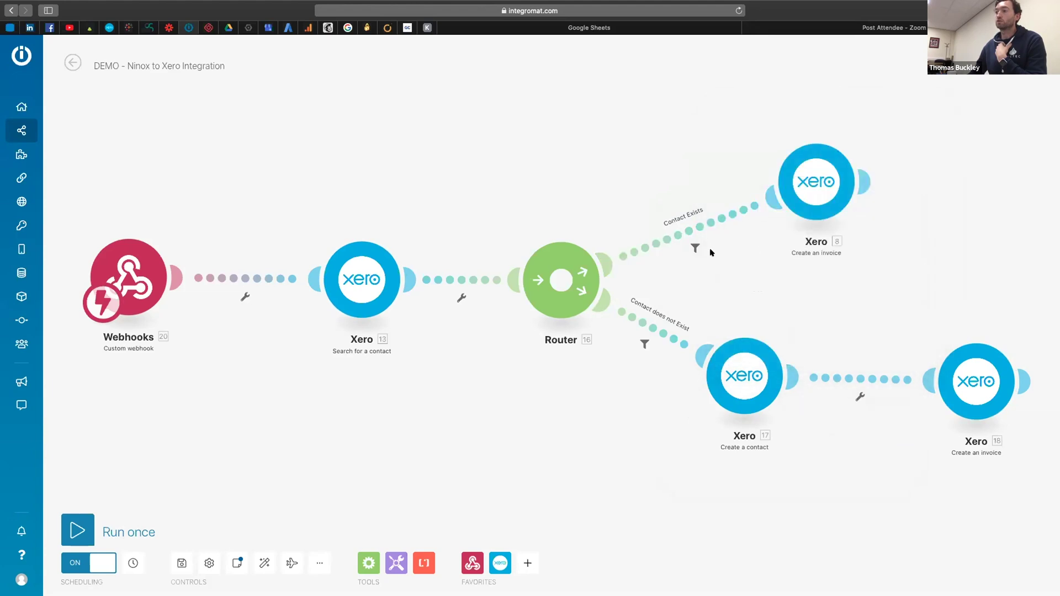
Check the Webhooks module's URL, then go back to the Ninox invoice T-002 form
left_click(141, 280)
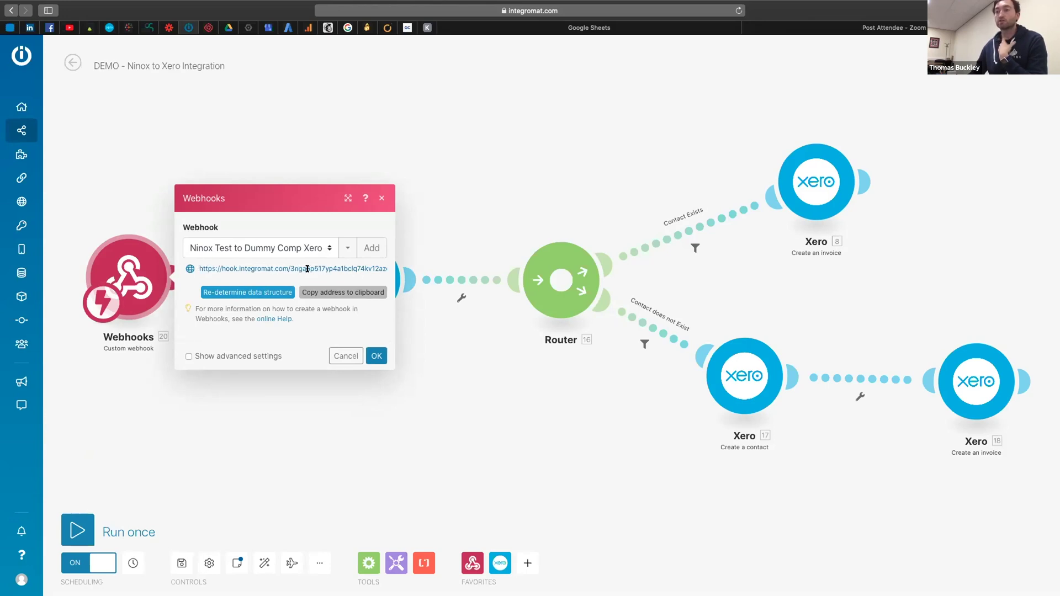
left_click(380, 197)
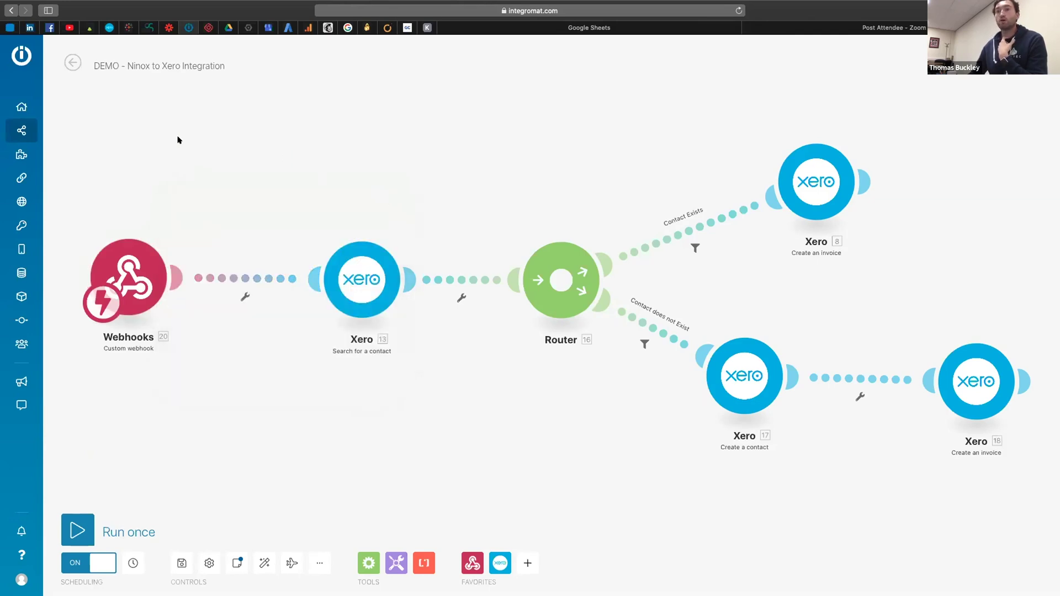
left_click(10, 28)
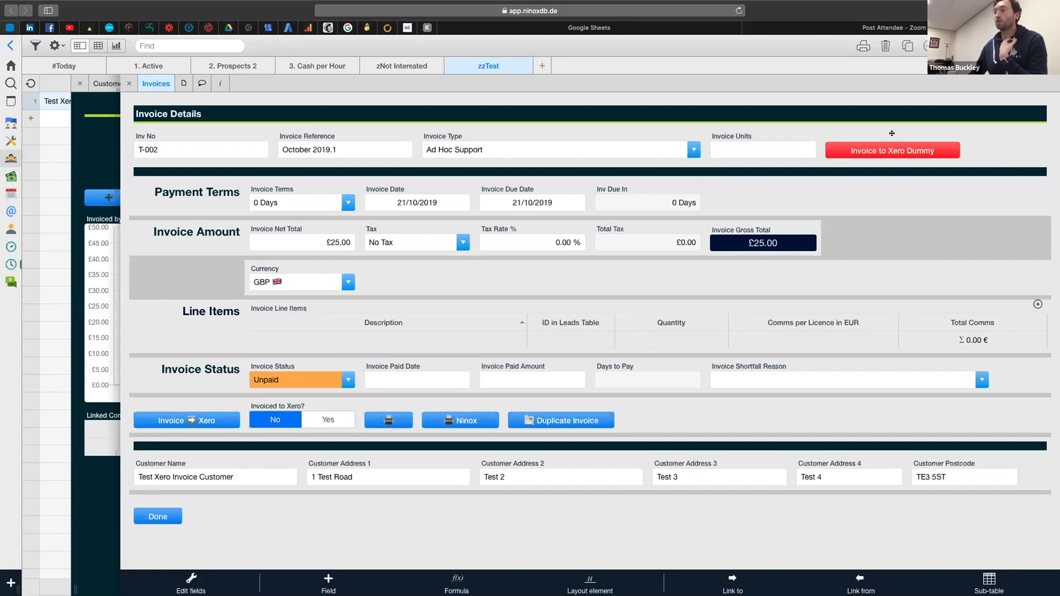
Review the 'Invoice to Xero Dummy' button's on-click script and its http POST field mappings
left_click(892, 133)
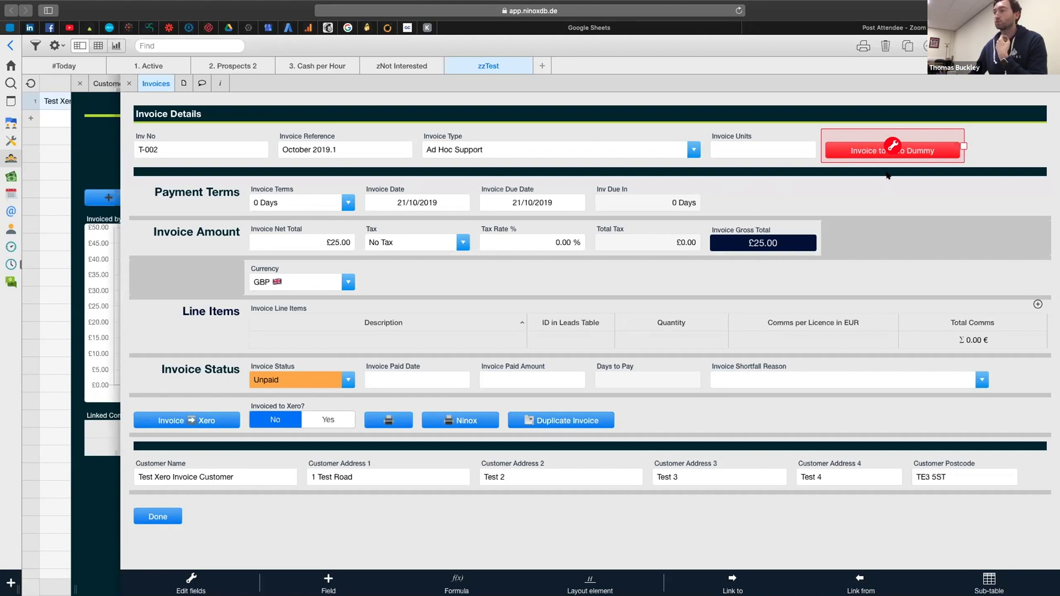
left_click(893, 145)
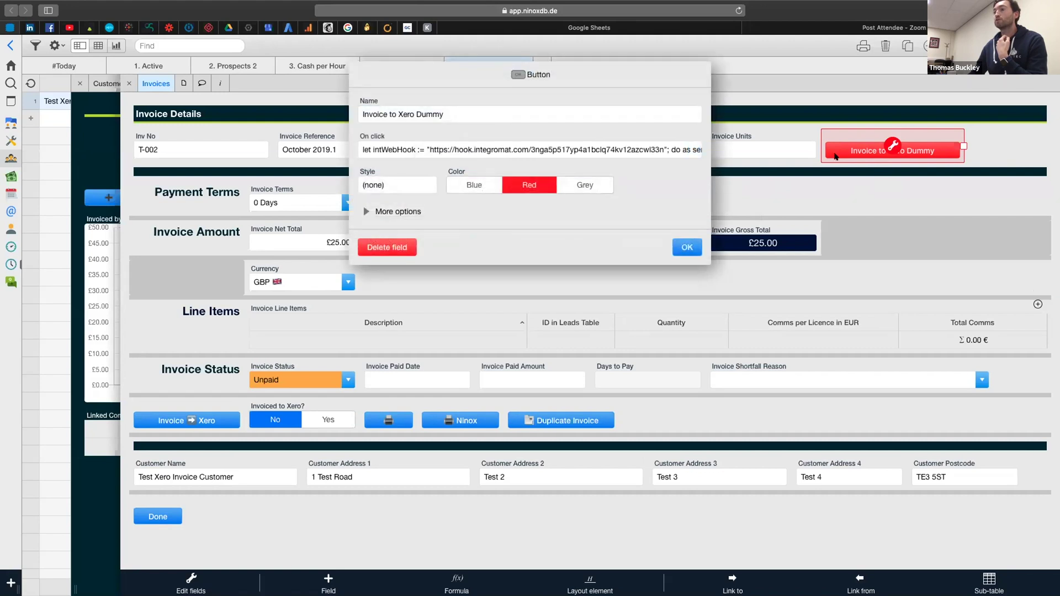
left_click(527, 145)
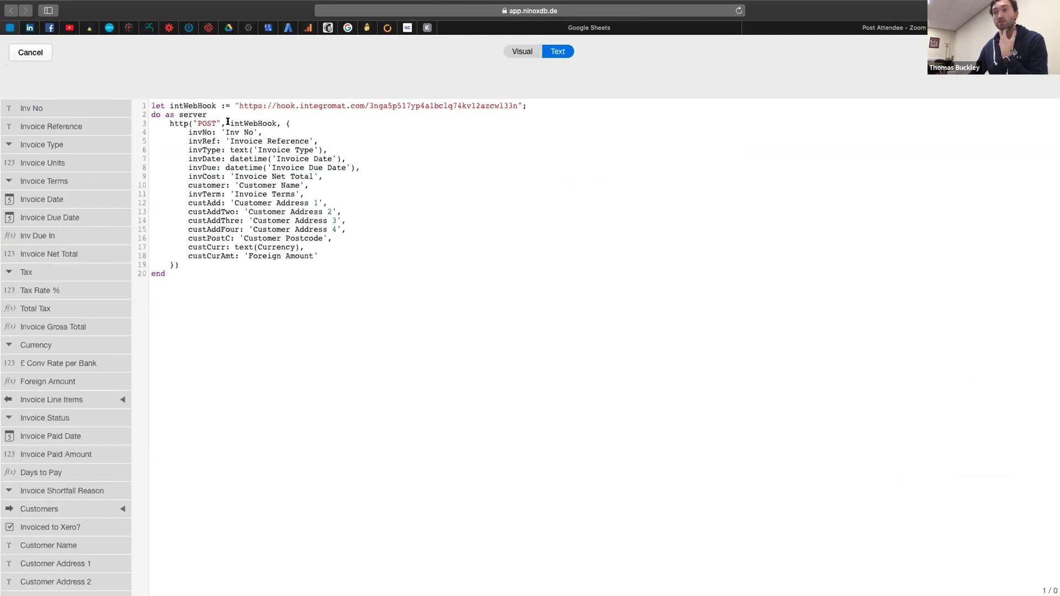
left_click_drag(184, 128, 316, 254)
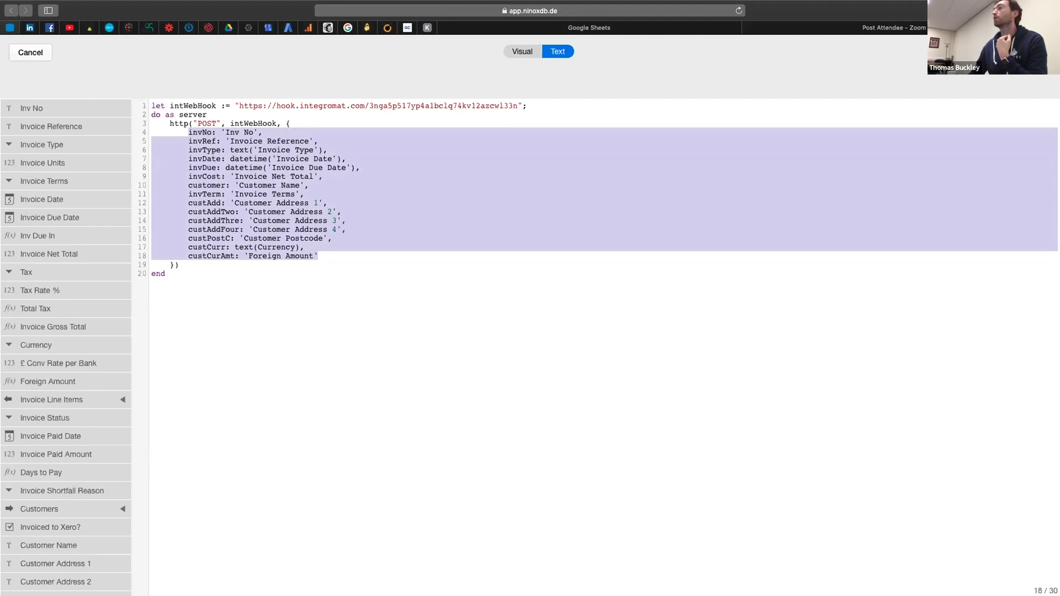
left_click(1029, 52)
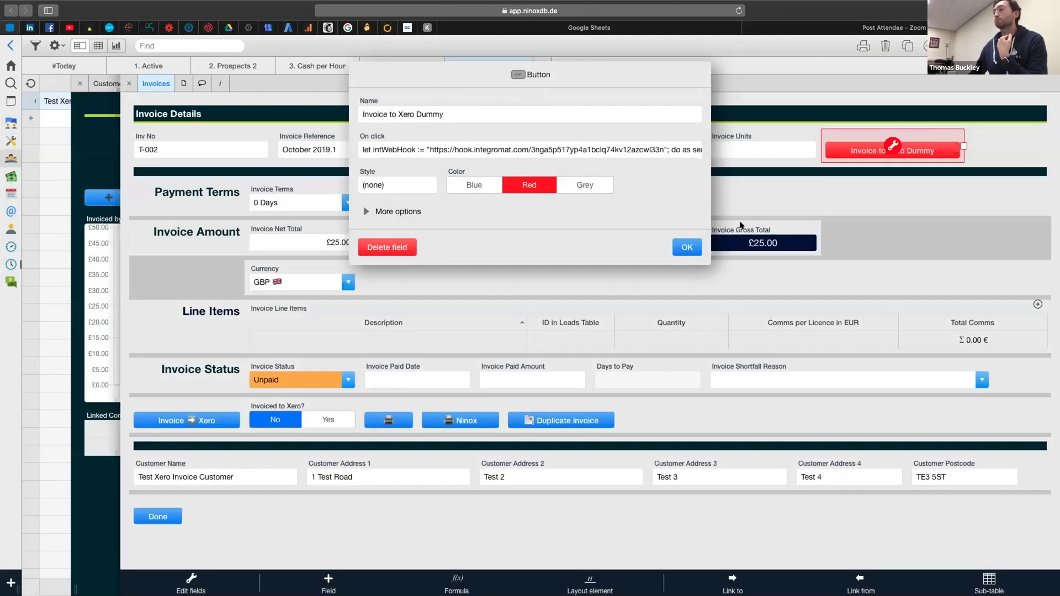
Close the button settings and layout editing, then start a new blank invoice
left_click(686, 244)
left_click(794, 190)
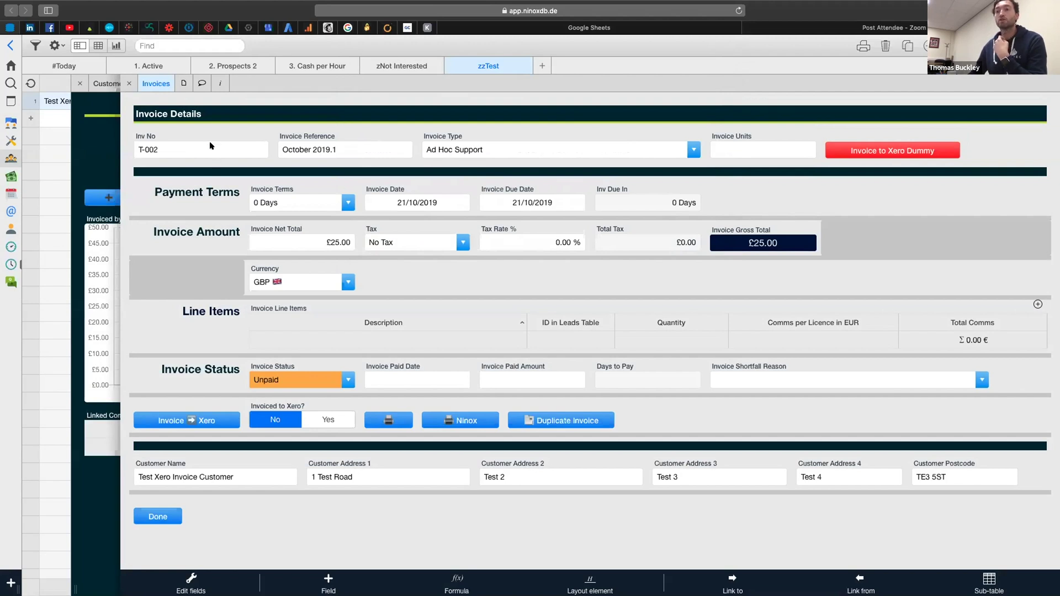
left_click(130, 83)
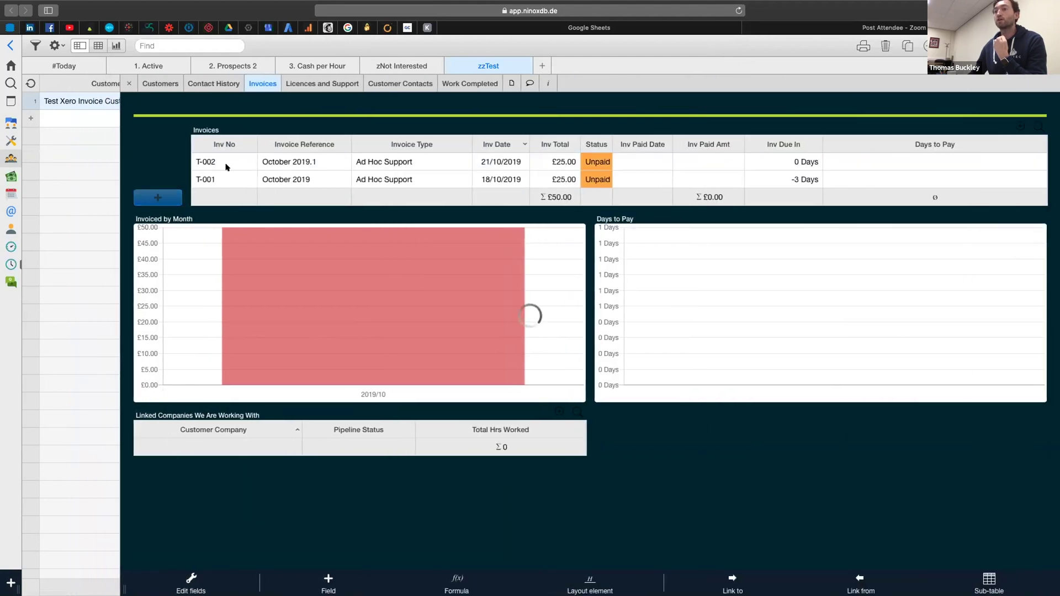
left_click(159, 215)
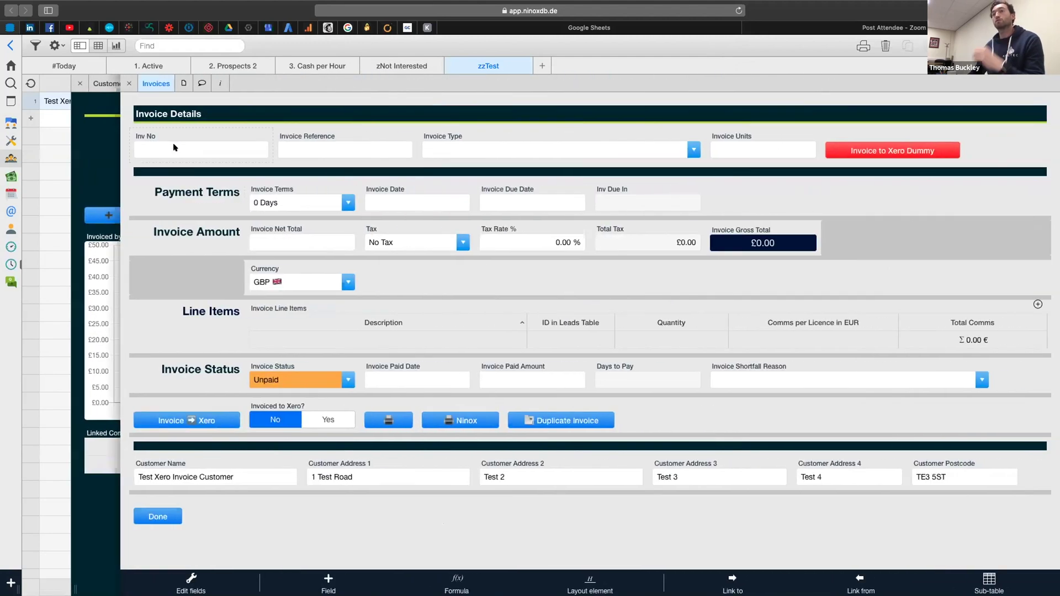
Fill in invoice T-003: November 2019, Ad Hoc Support, dated 23/10/2019, net £75.00
left_click(174, 147)
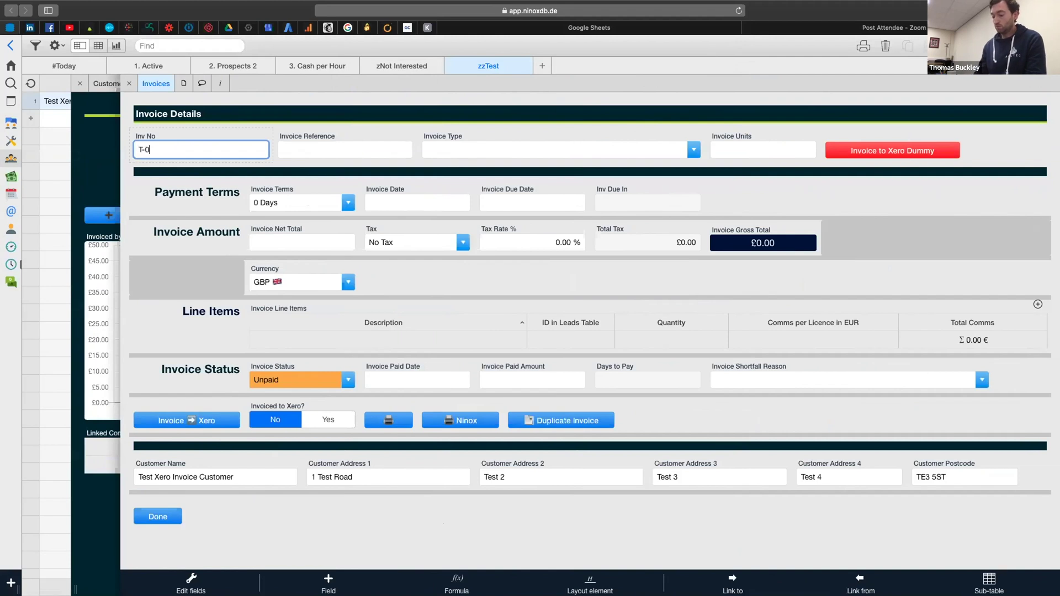
left_click(338, 150)
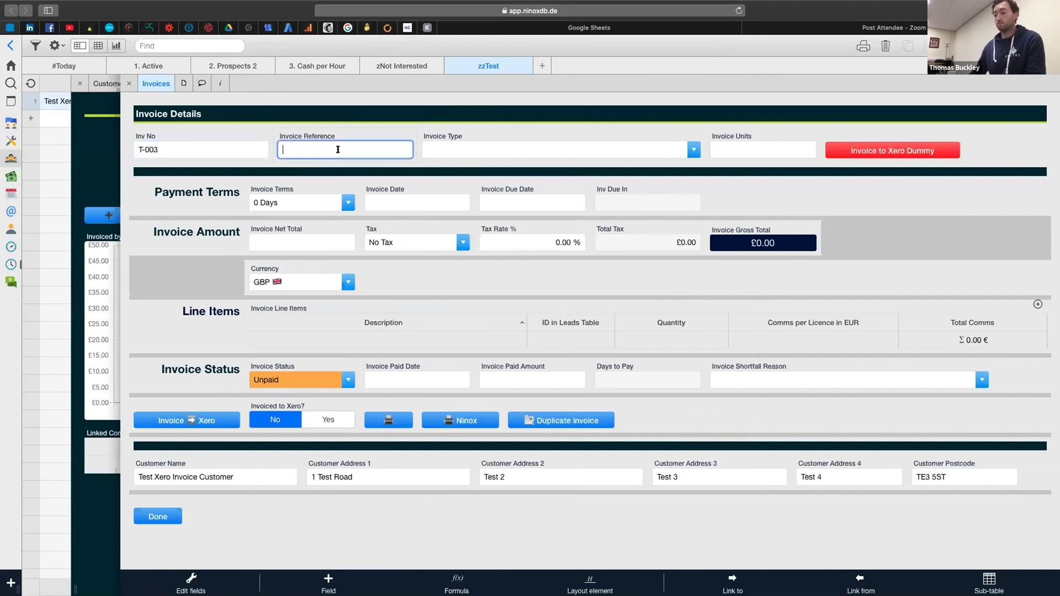
type("November 20")
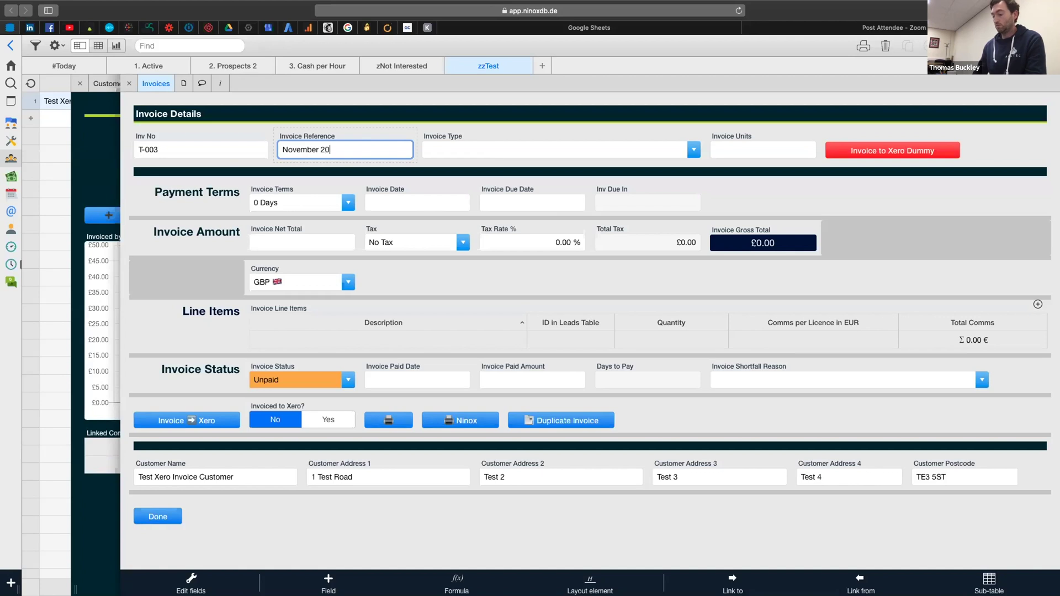
type("19")
left_click(456, 151)
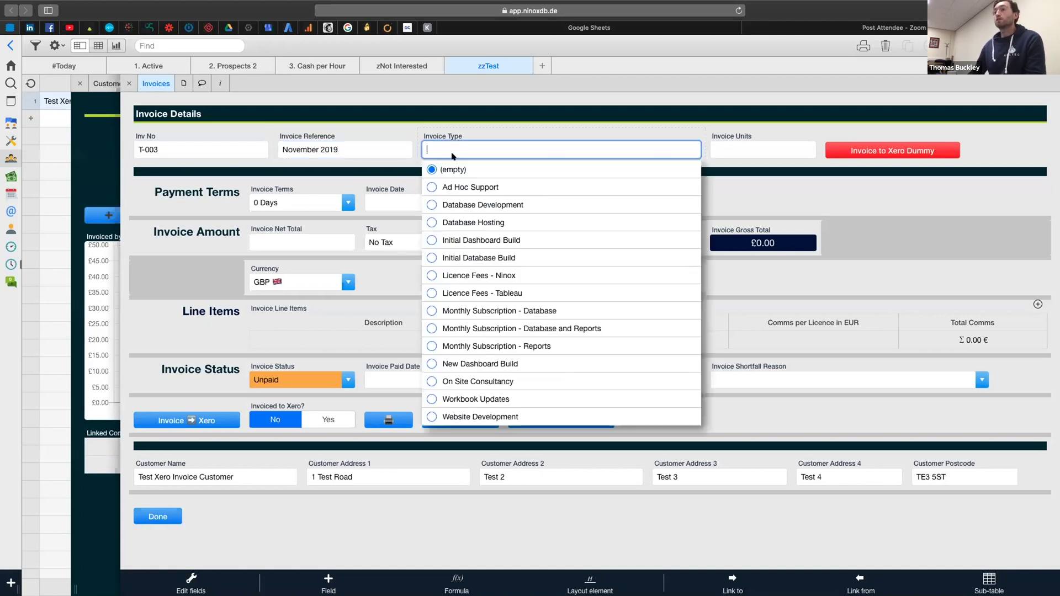
left_click(442, 186)
left_click(401, 203)
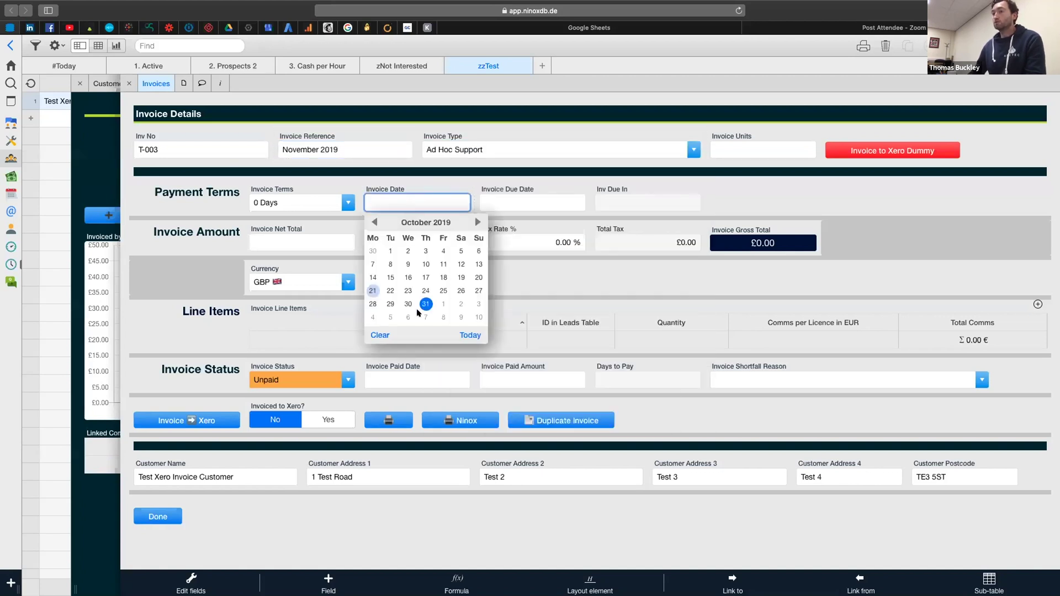
left_click(407, 291)
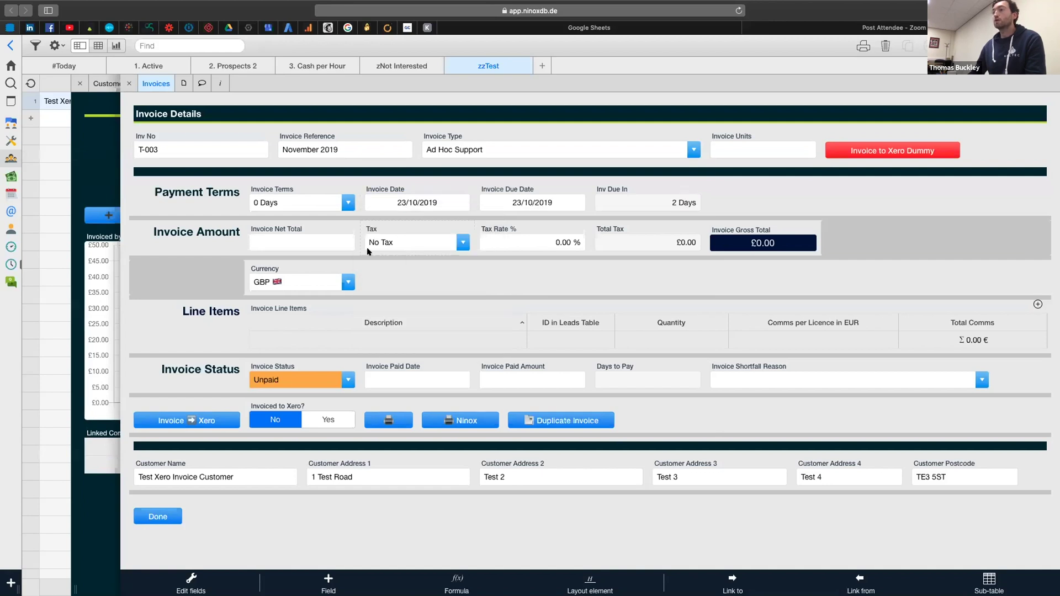
left_click(308, 243)
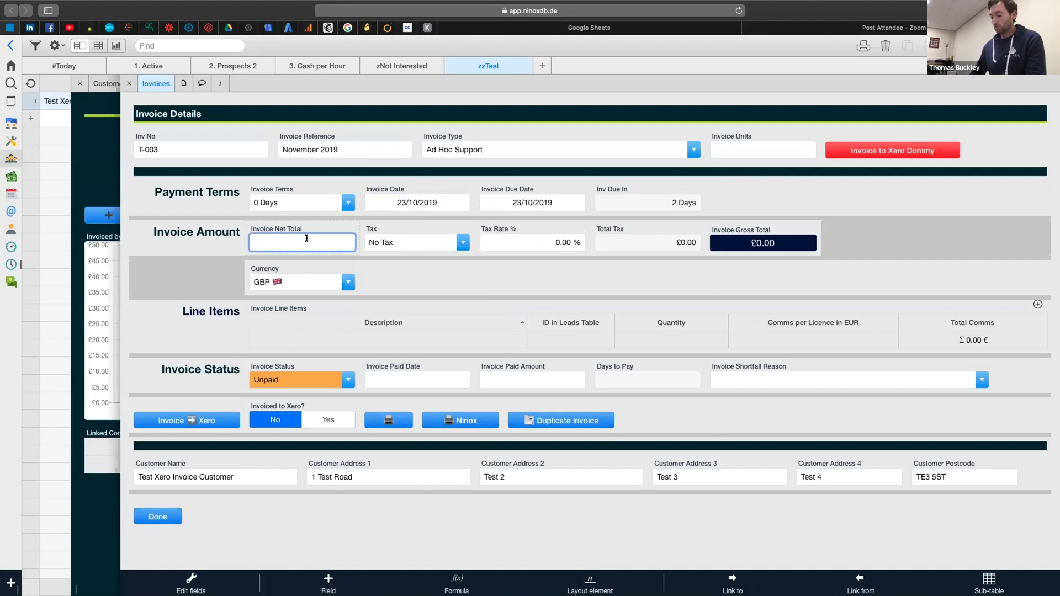
left_click(446, 277)
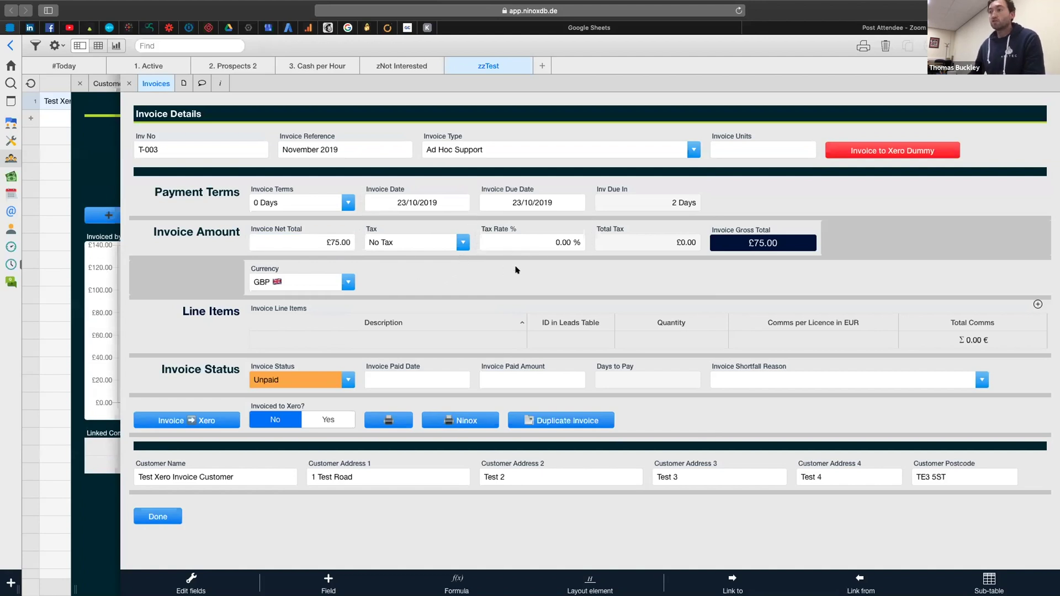
Send invoice T-003 via the red 'Invoice to Xero Dummy' button and open the Xero dashboard
left_click(188, 28)
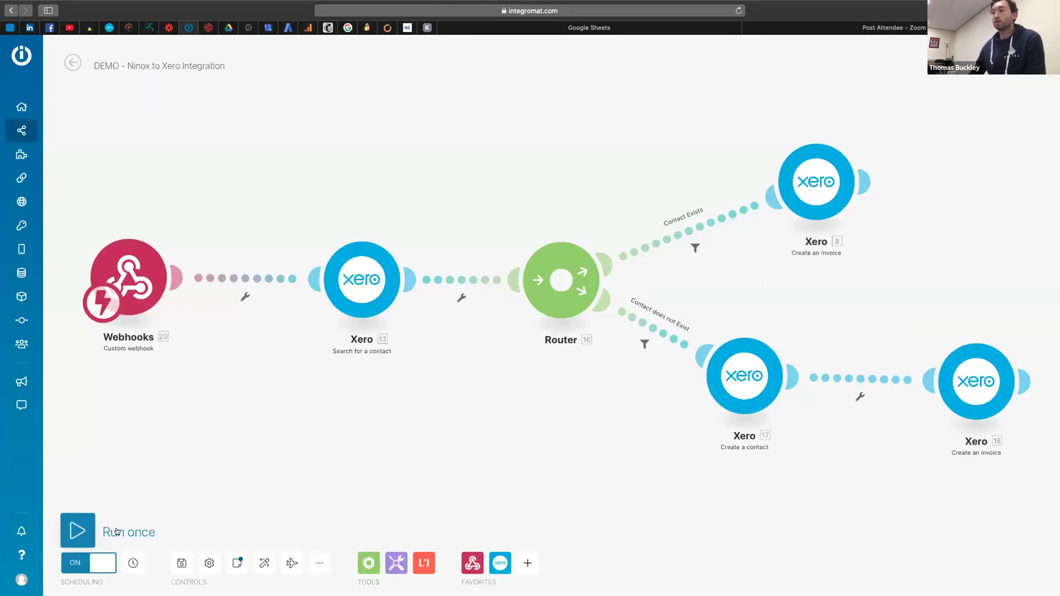
left_click(11, 26)
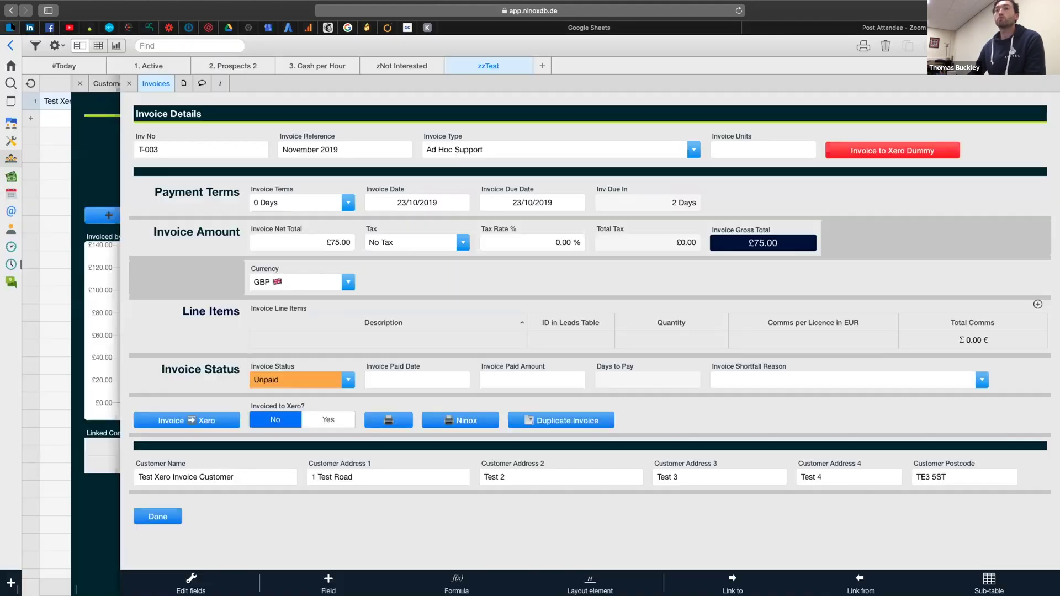
left_click(903, 150)
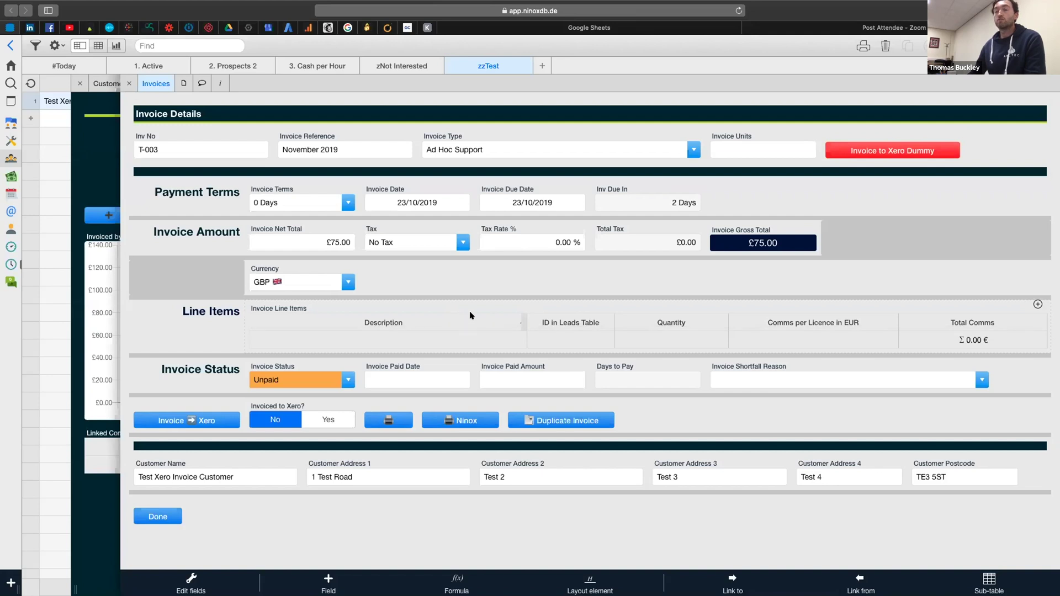
left_click(110, 28)
left_click(124, 52)
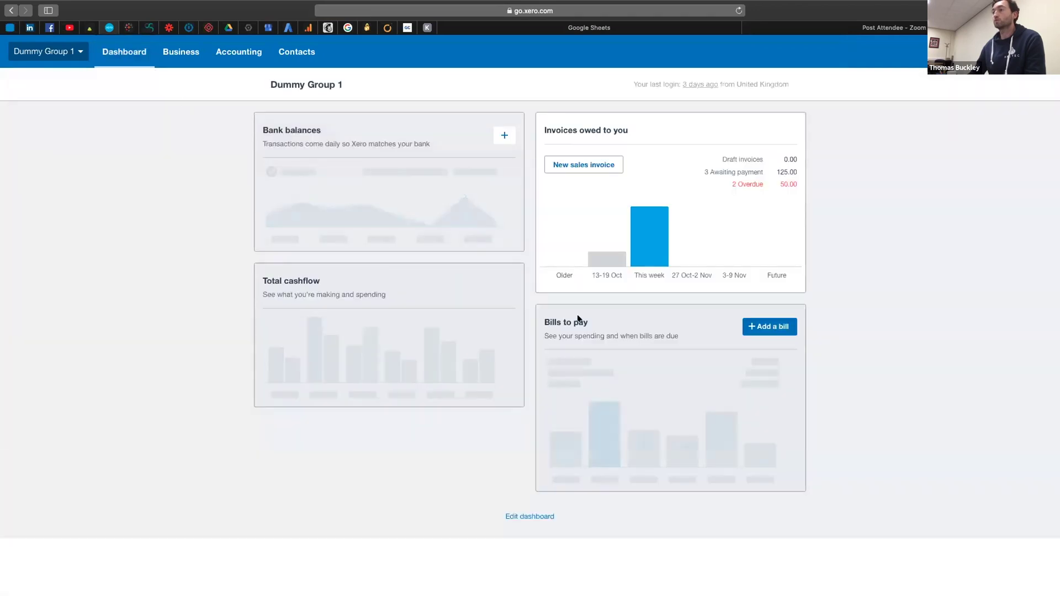
Find invoice T-003 (75.00) among Xero's Awaiting Payment invoices, then return to the Integromat scenario
left_click(653, 247)
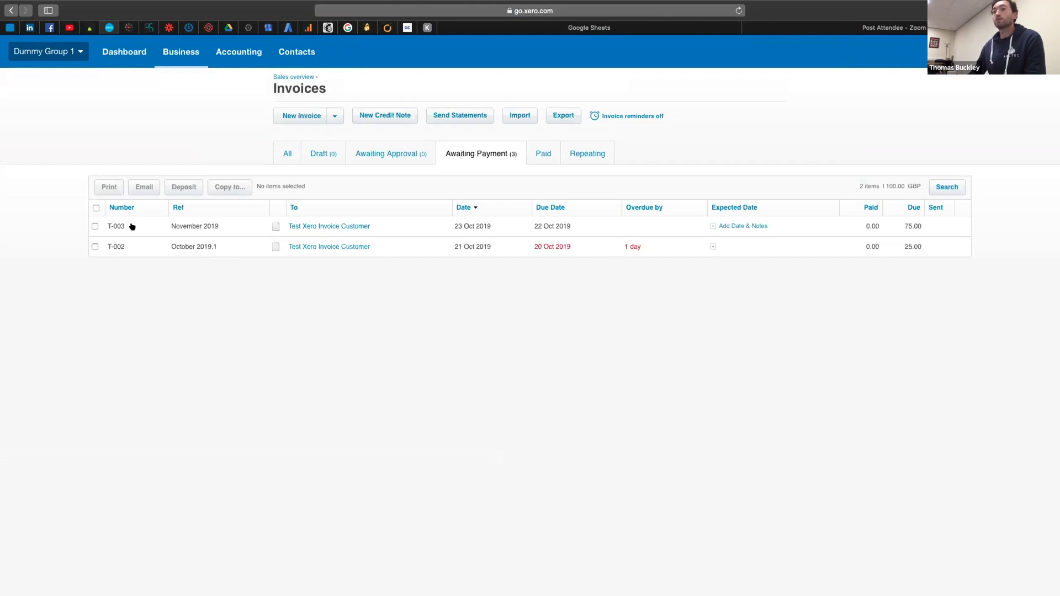
left_click(312, 227)
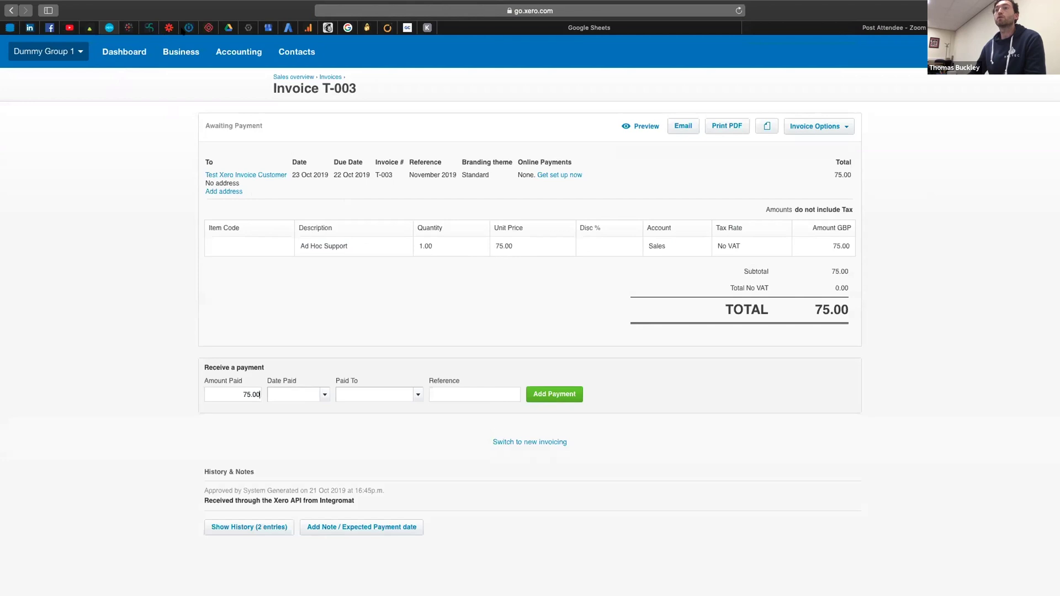
left_click(188, 28)
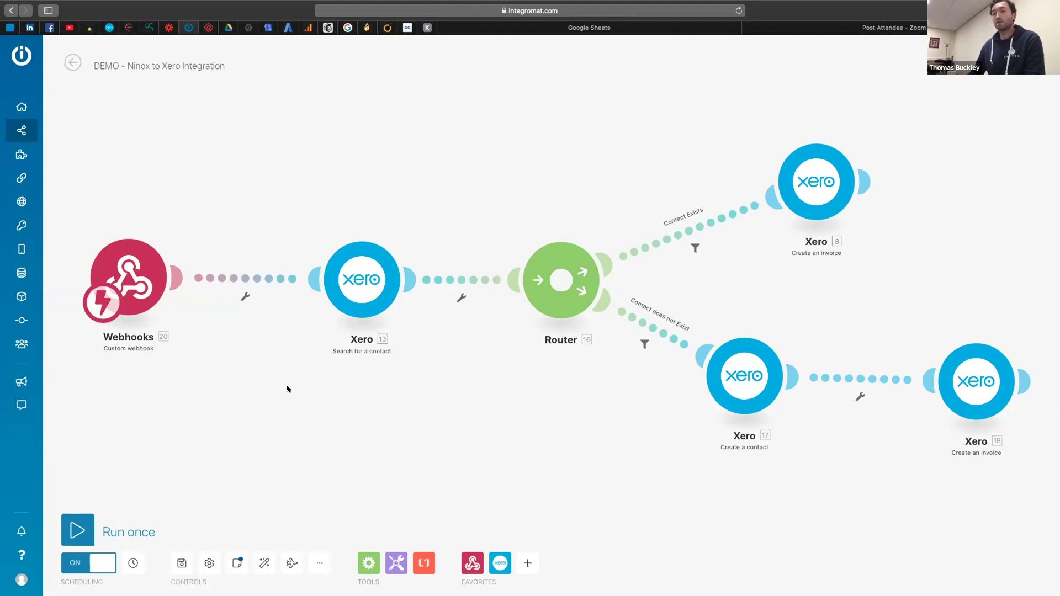
scroll(289, 390, "down", 1)
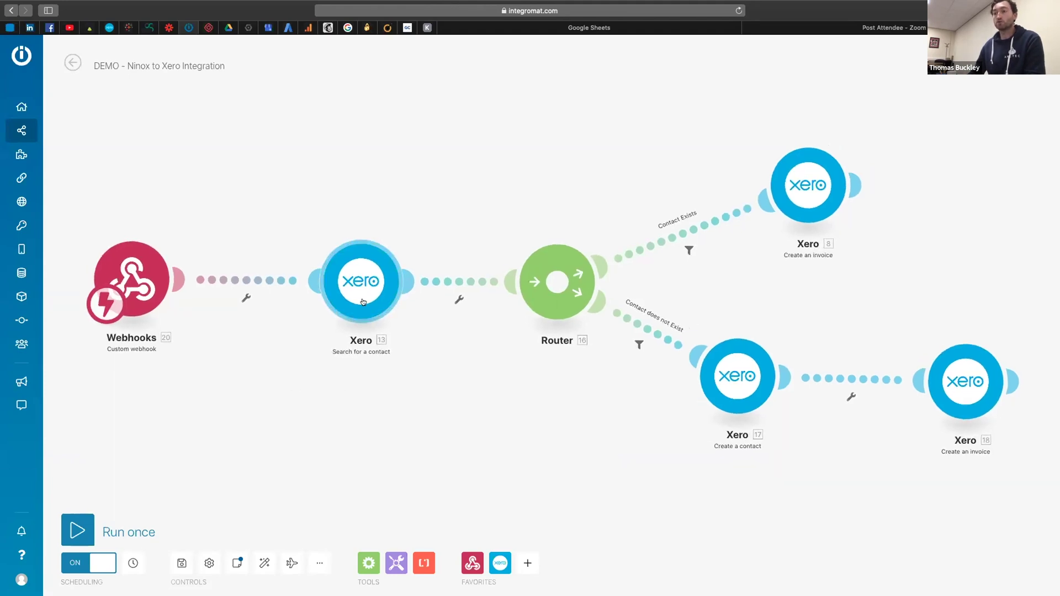